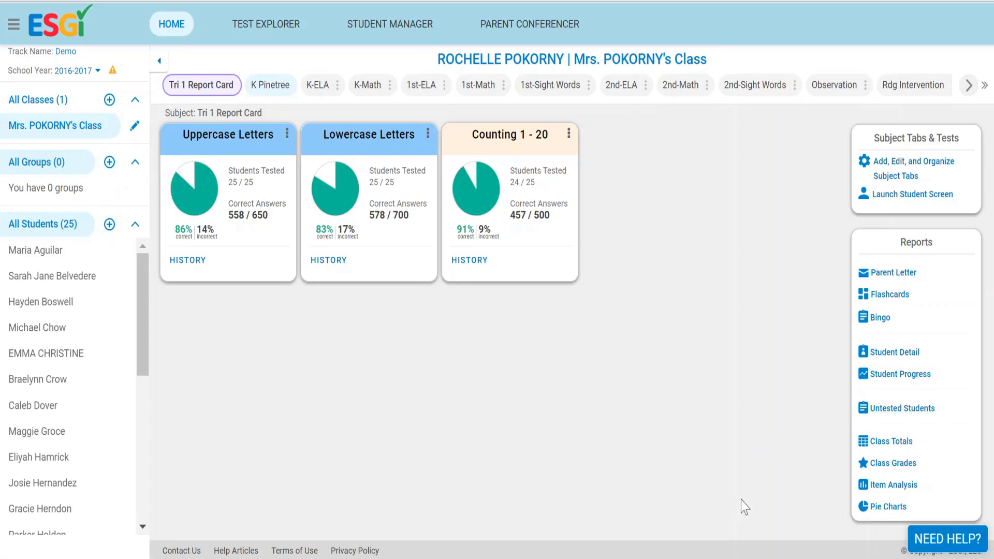
Open Class Totals and highlight student names and their period 1 and 2 scores.
{"action": "left_click", "coordinate": [883, 441]}
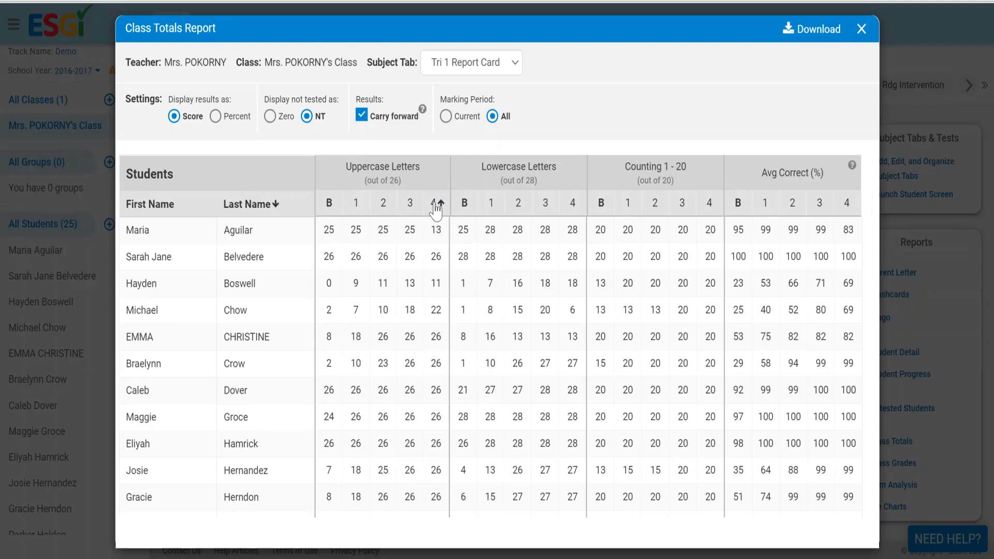
{"action": "left_click_drag", "start_coordinate": [88, 355], "coordinate": [110, 343]}
{"action": "double_click", "coordinate": [132, 337]}
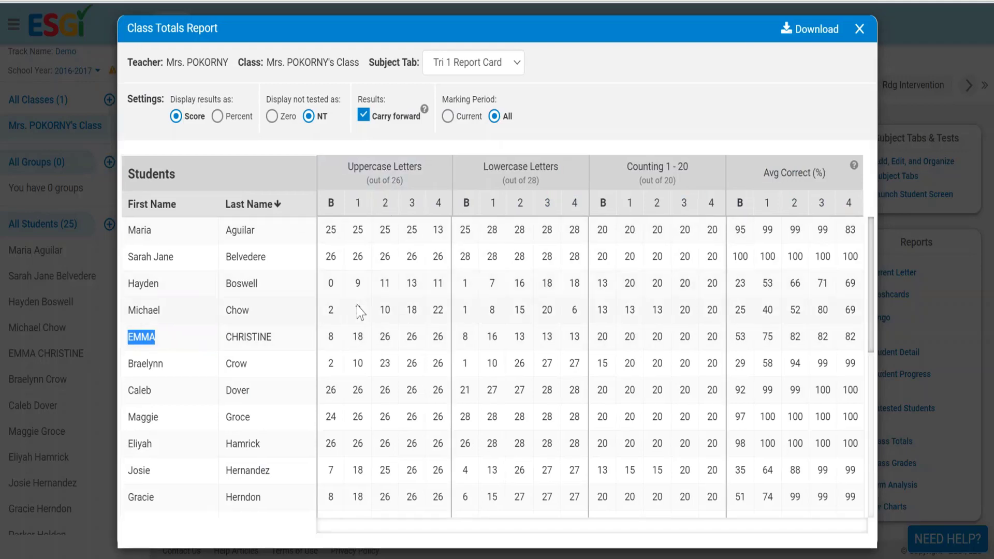
{"action": "left_click_drag", "start_coordinate": [341, 340], "coordinate": [323, 336]}
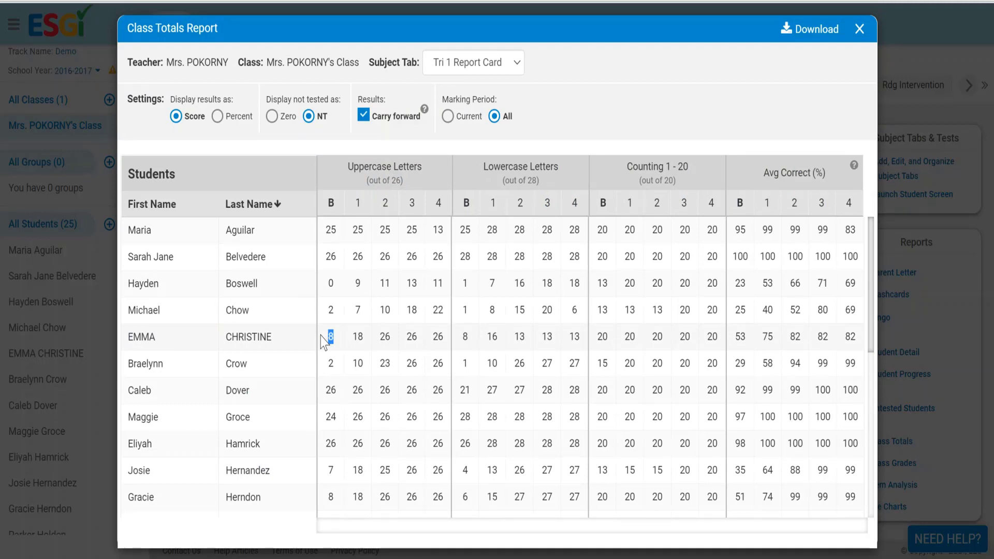
{"action": "double_click", "coordinate": [356, 344]}
{"action": "left_click_drag", "start_coordinate": [399, 339], "coordinate": [376, 341]}
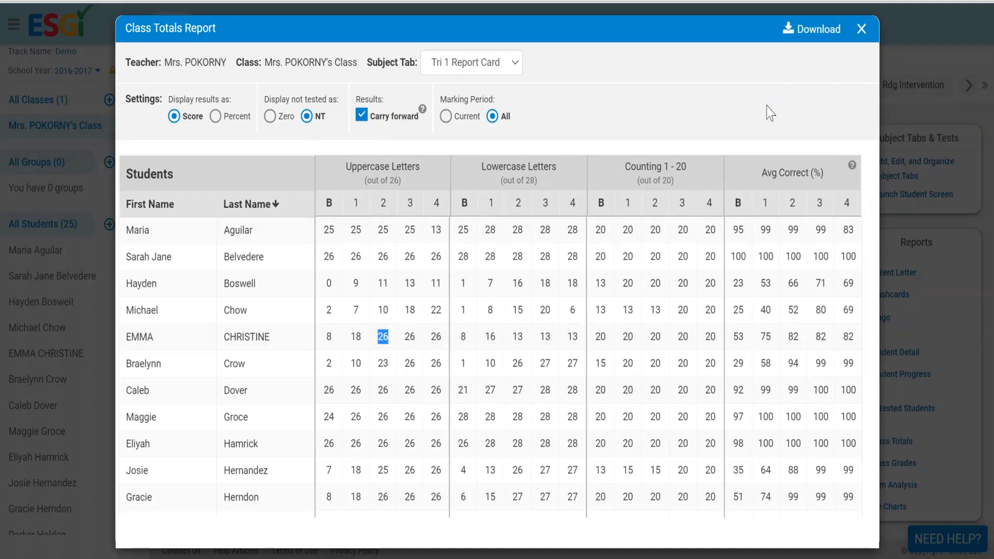
Switch the marking period between Current and All, then sort by period 4 Avg Correct.
{"action": "left_click", "coordinate": [445, 116]}
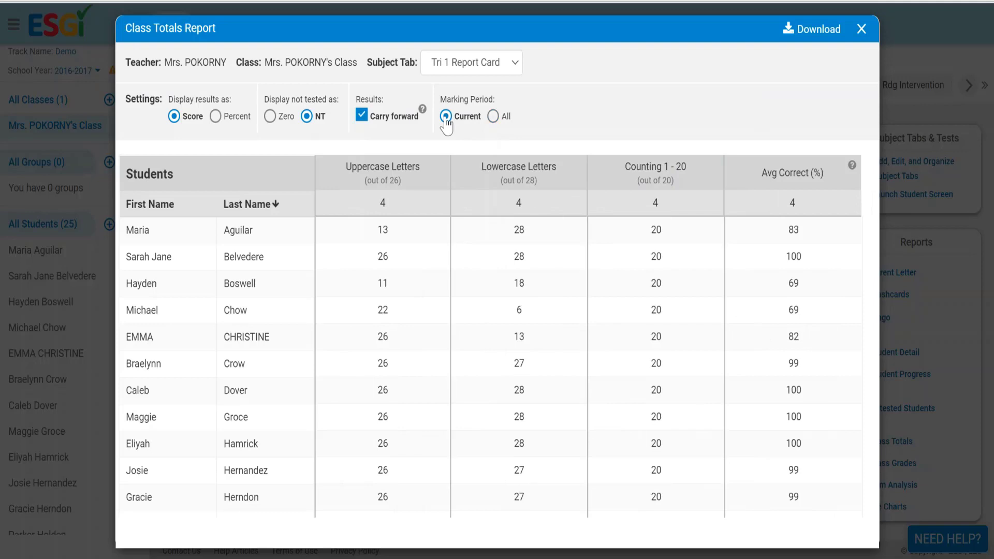
{"action": "left_click", "coordinate": [493, 116]}
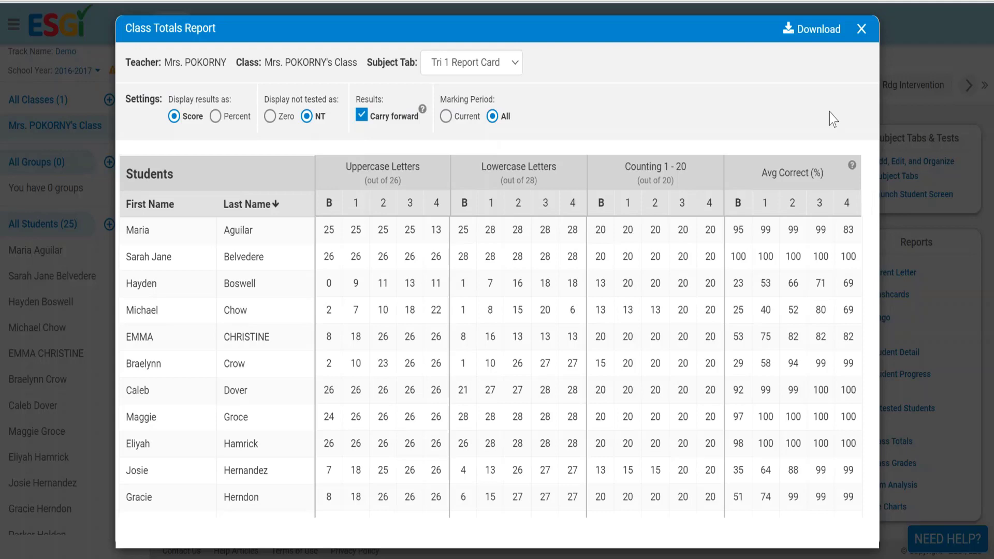
{"action": "left_click", "coordinate": [847, 203]}
{"action": "left_click", "coordinate": [847, 203]}
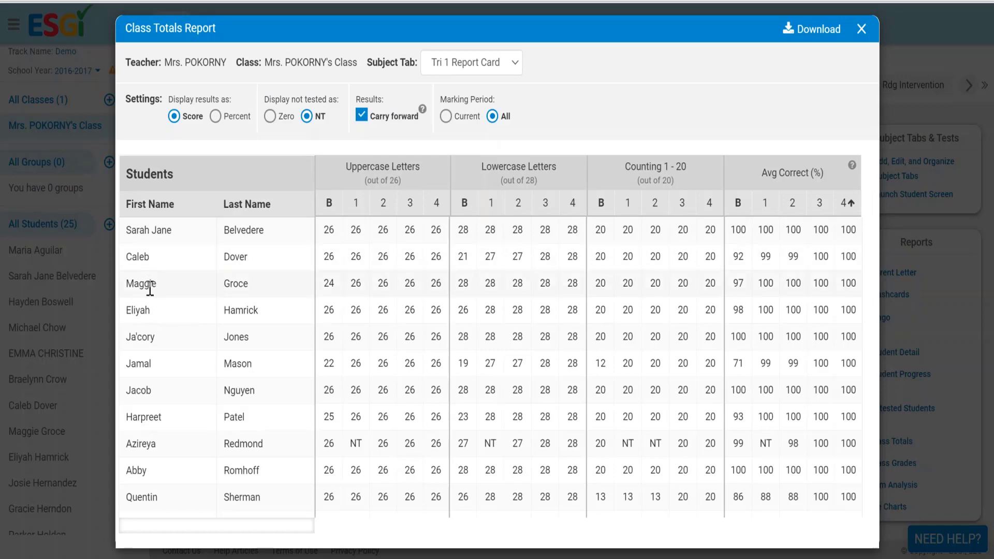
{"action": "scroll", "coordinate": [166, 303], "scroll_direction": "down", "scroll_amount": 7}
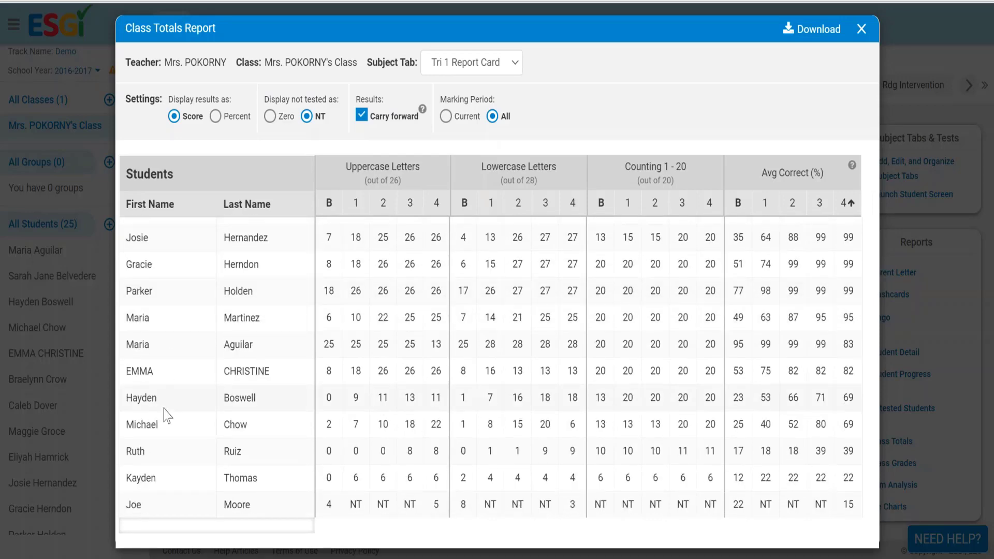
{"action": "scroll", "coordinate": [166, 450], "scroll_direction": "up", "scroll_amount": 7}
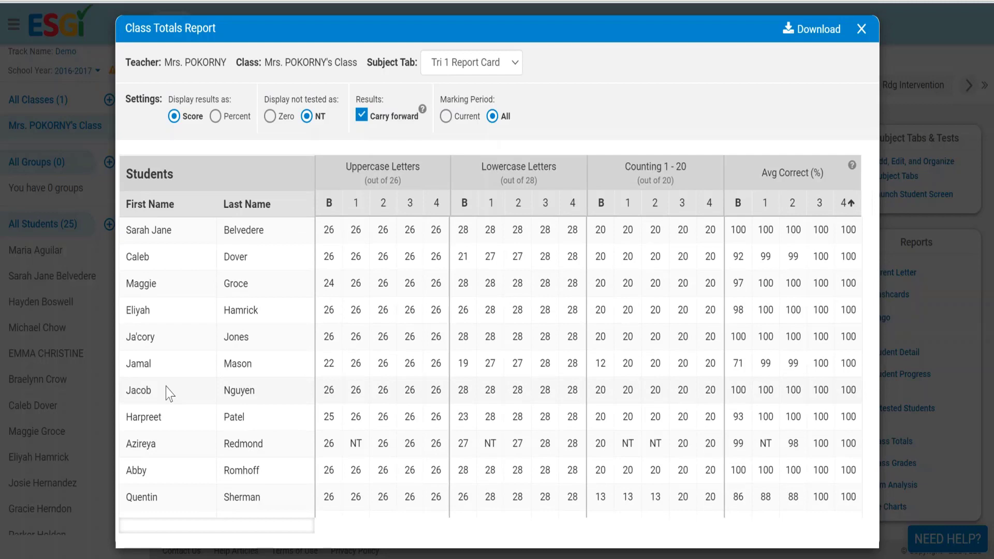
Re-sort students by last name, check the download formats, and close Class Totals.
{"action": "left_click", "coordinate": [252, 205]}
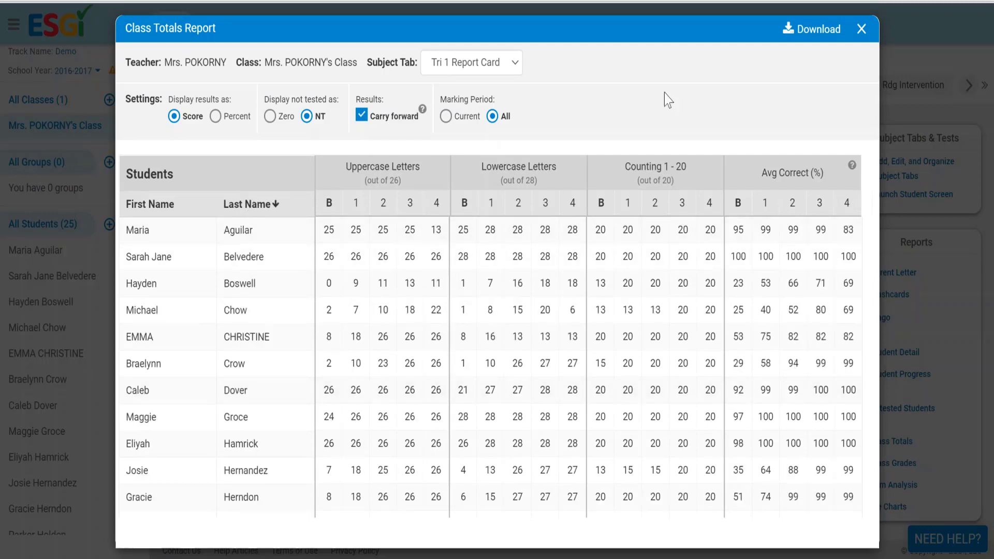
{"action": "left_click", "coordinate": [812, 32]}
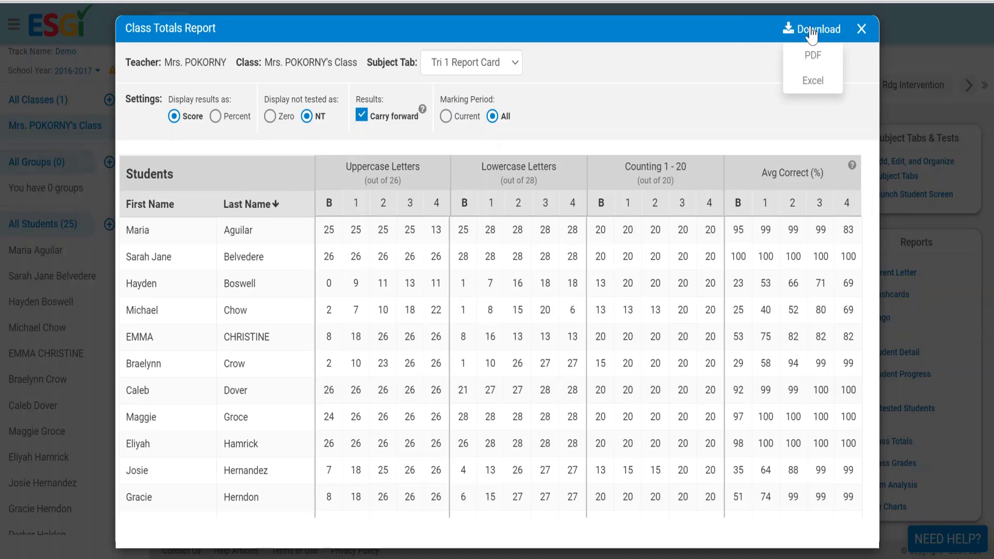
{"action": "left_click", "coordinate": [861, 29]}
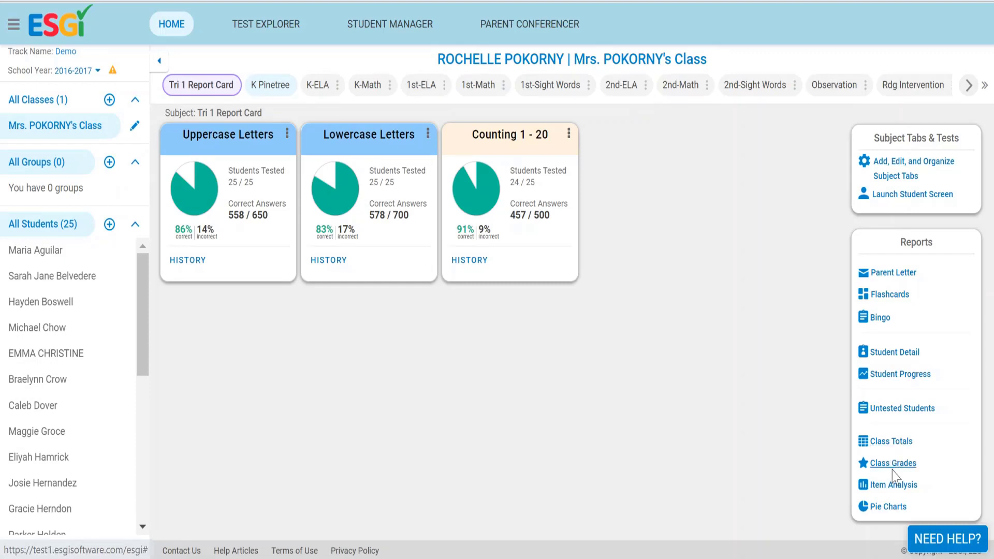
Run the Class Grades report for all three tests and switch it to K-ELA.
{"action": "left_click", "coordinate": [893, 464]}
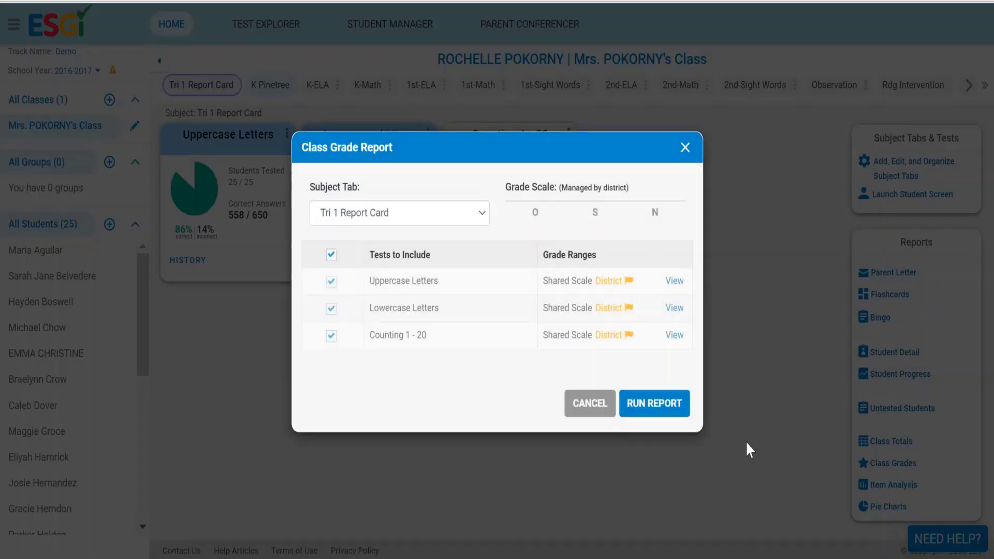
{"action": "left_click", "coordinate": [659, 404]}
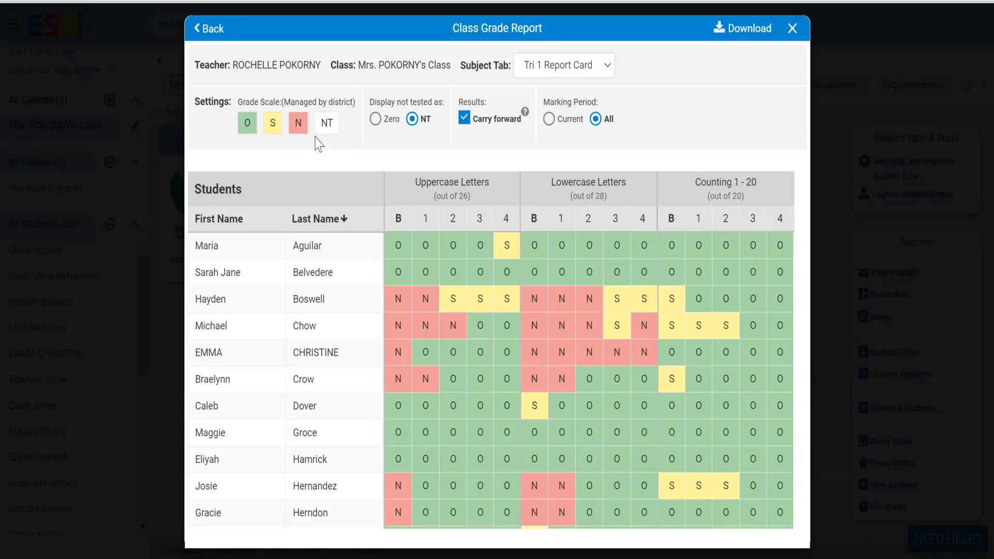
{"action": "left_click", "coordinate": [582, 66]}
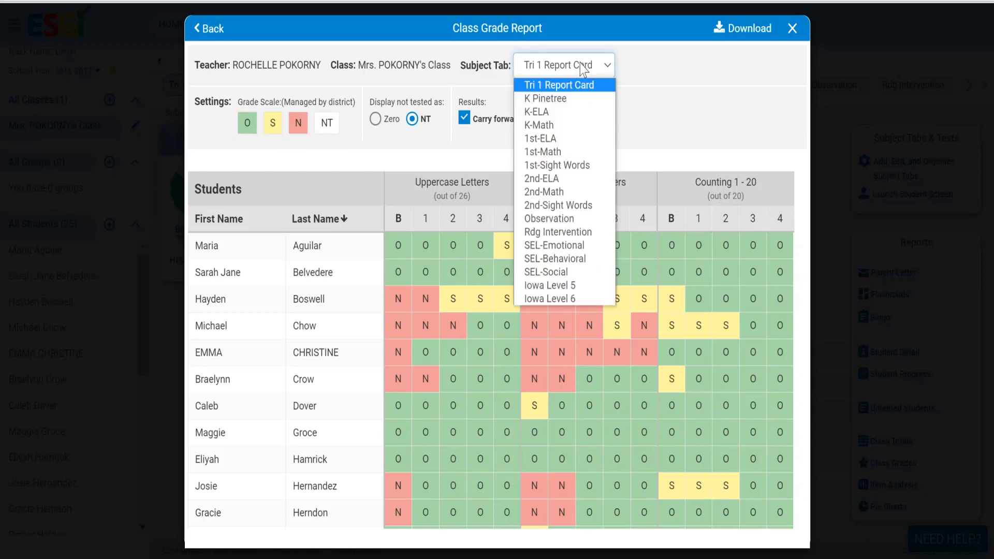
{"action": "left_click", "coordinate": [558, 112]}
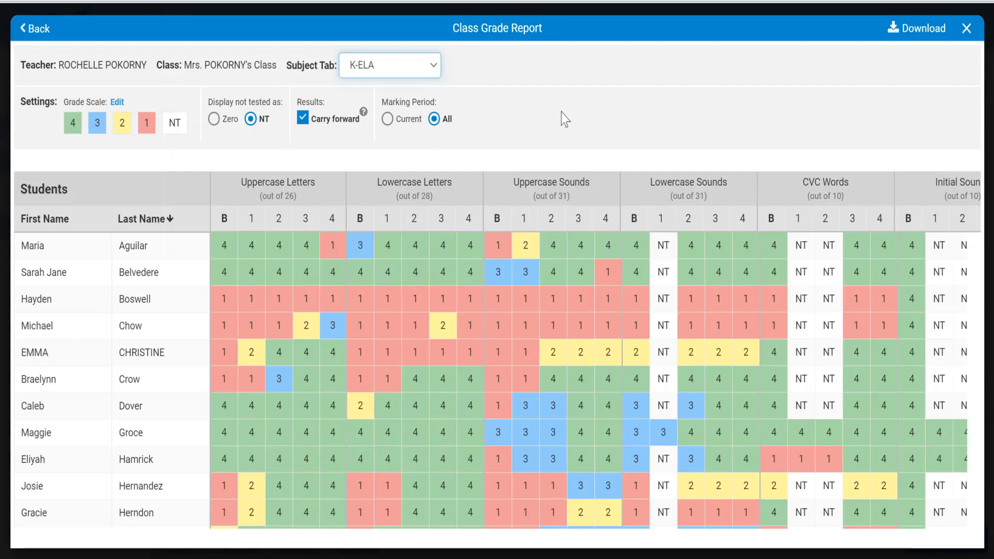
Show only the current marking period's grades, check download formats, and close the report.
{"action": "left_click", "coordinate": [388, 120]}
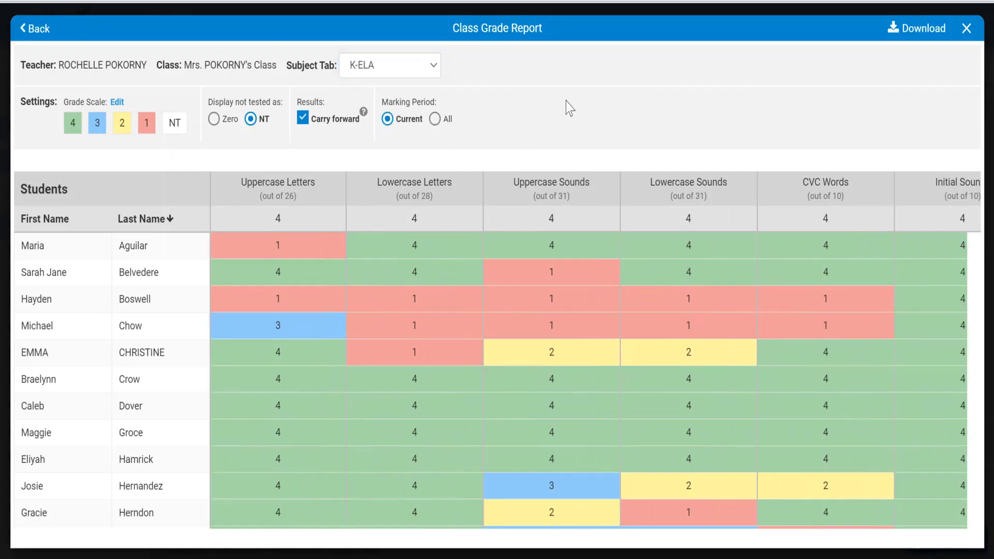
{"action": "left_click", "coordinate": [907, 30]}
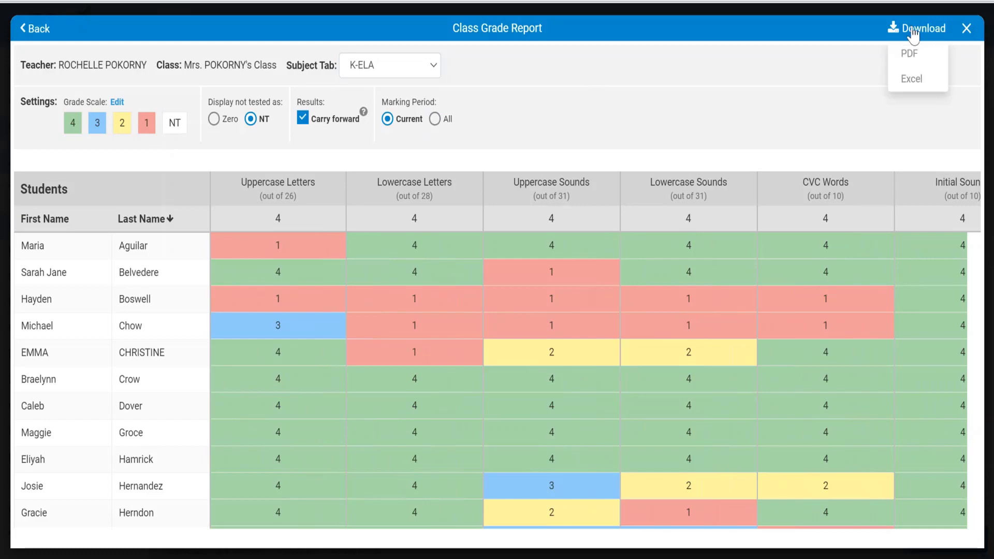
{"action": "left_click", "coordinate": [966, 30]}
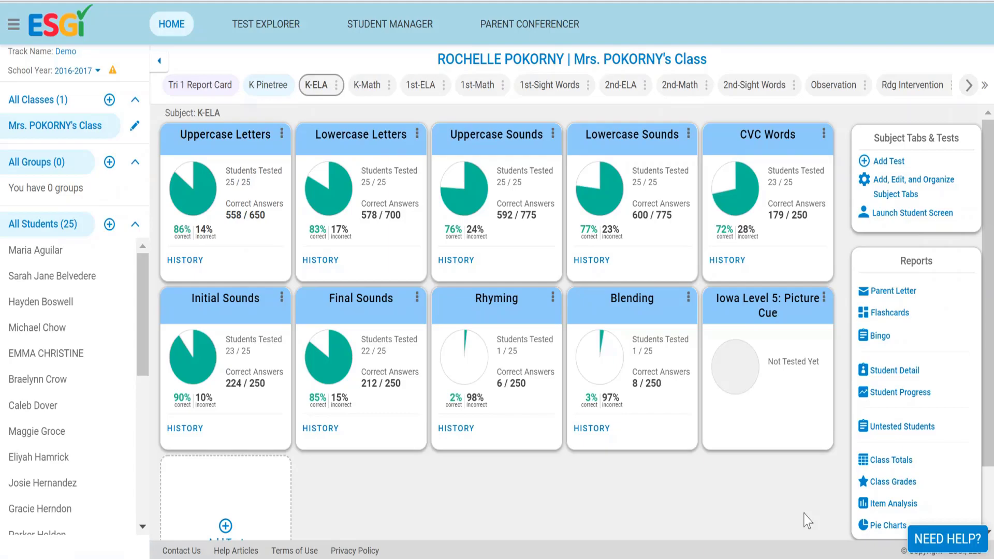
Open the Item Analysis report for the K-ELA Uppercase Letters test.
{"action": "left_click", "coordinate": [893, 503]}
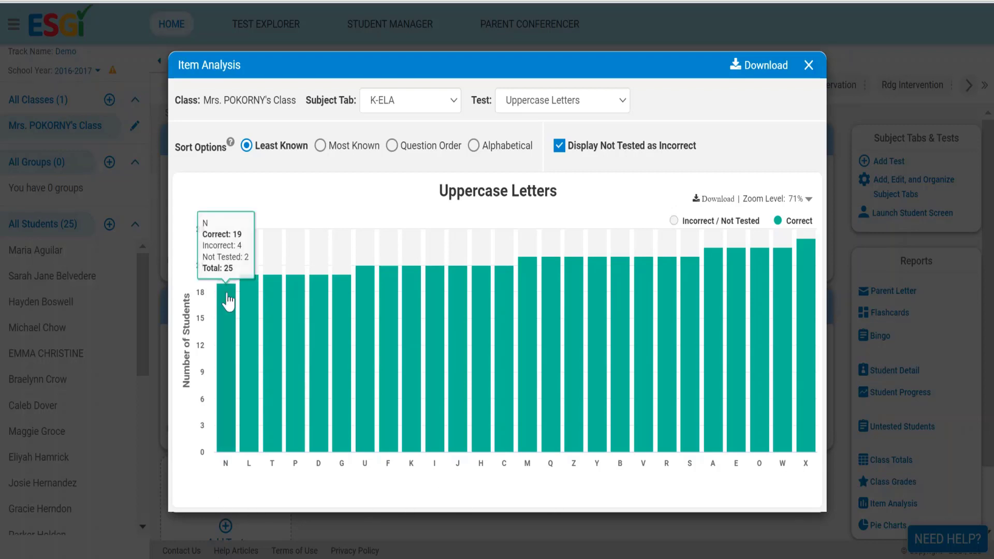
Review which students got letter N right or wrong, then collapse the Chart Details panel.
{"action": "left_click", "coordinate": [225, 250]}
{"action": "scroll", "coordinate": [226, 244], "scroll_direction": "down", "scroll_amount": 5}
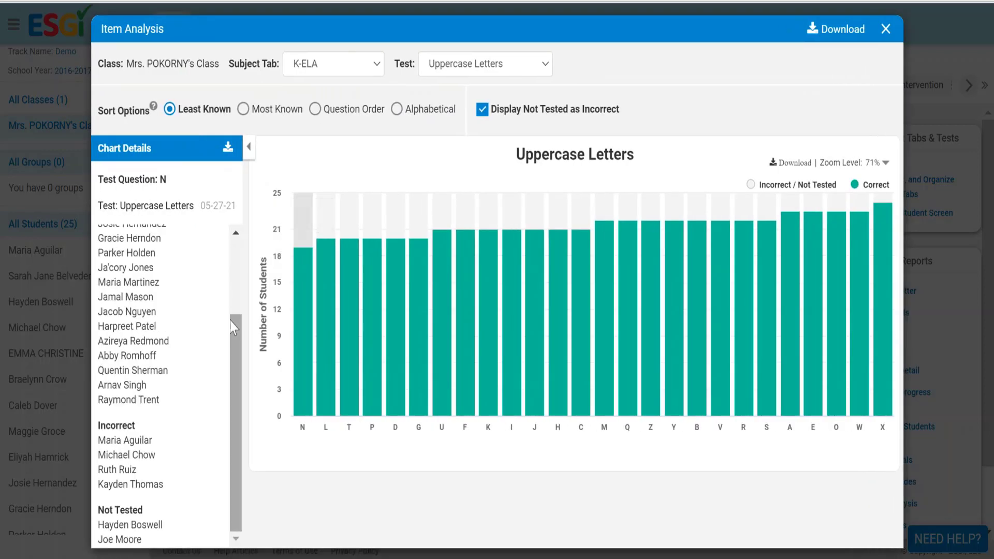
{"action": "scroll", "coordinate": [230, 321], "scroll_direction": "up", "scroll_amount": 5}
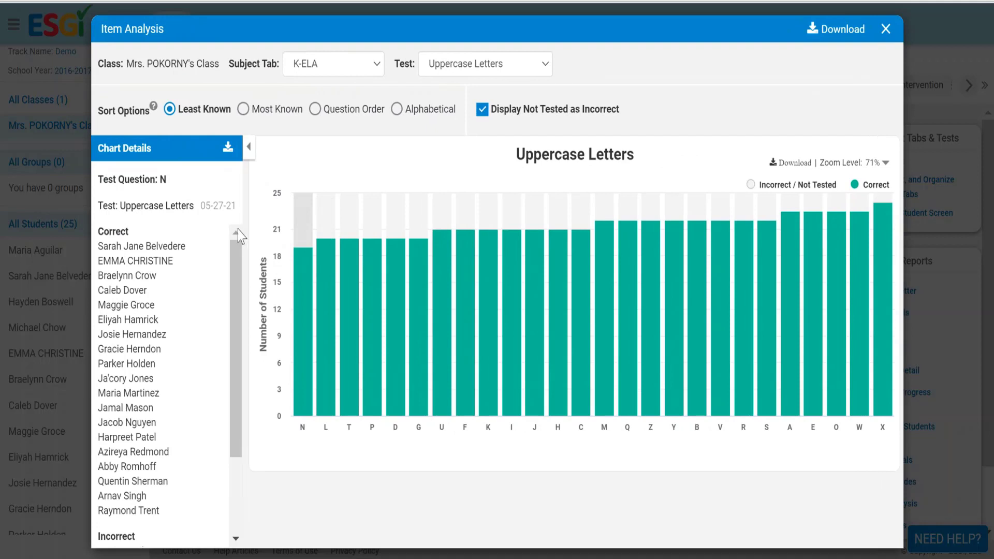
{"action": "triple_click", "coordinate": [125, 232]}
{"action": "double_click", "coordinate": [125, 232]}
{"action": "scroll", "coordinate": [209, 382], "scroll_direction": "down", "scroll_amount": 2}
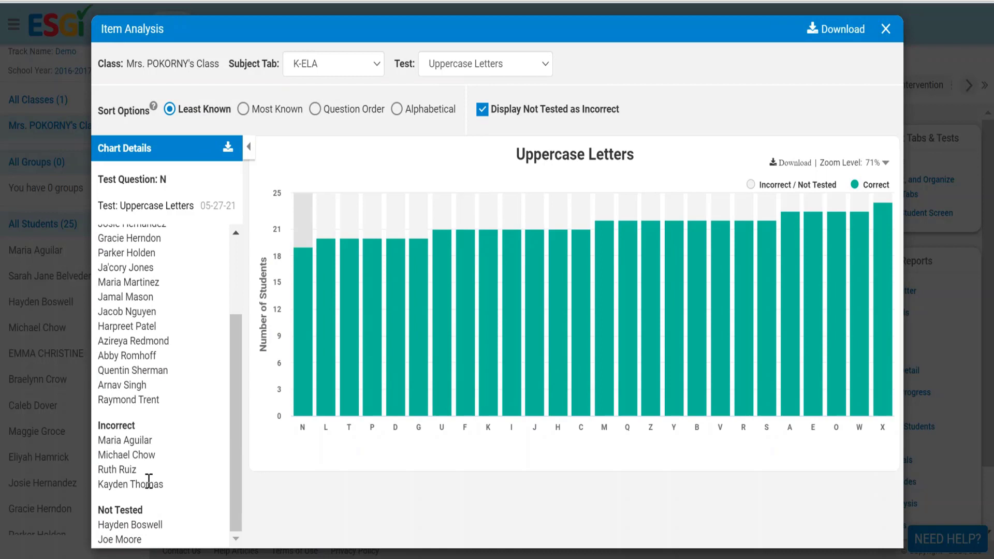
{"action": "left_click_drag", "start_coordinate": [165, 484], "coordinate": [96, 448]}
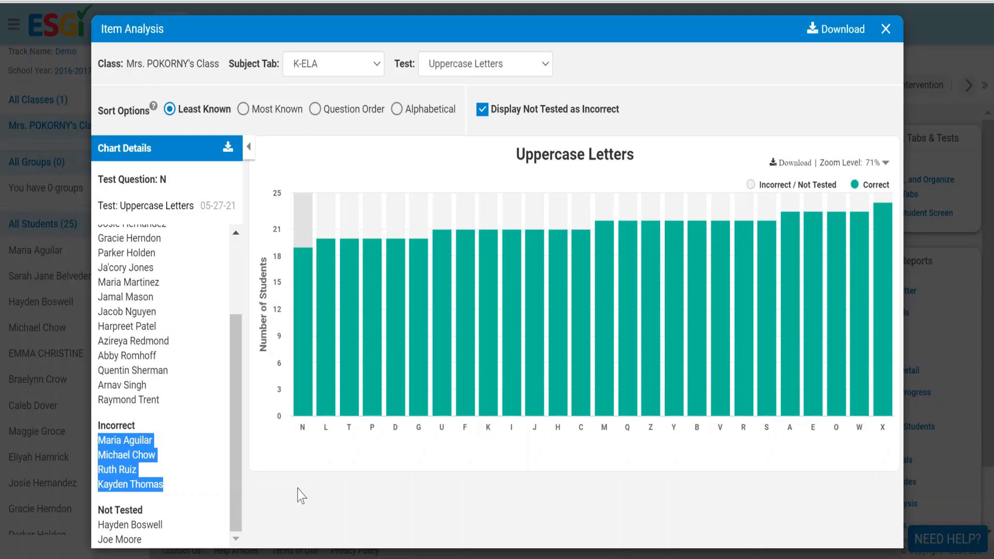
{"action": "left_click", "coordinate": [248, 147]}
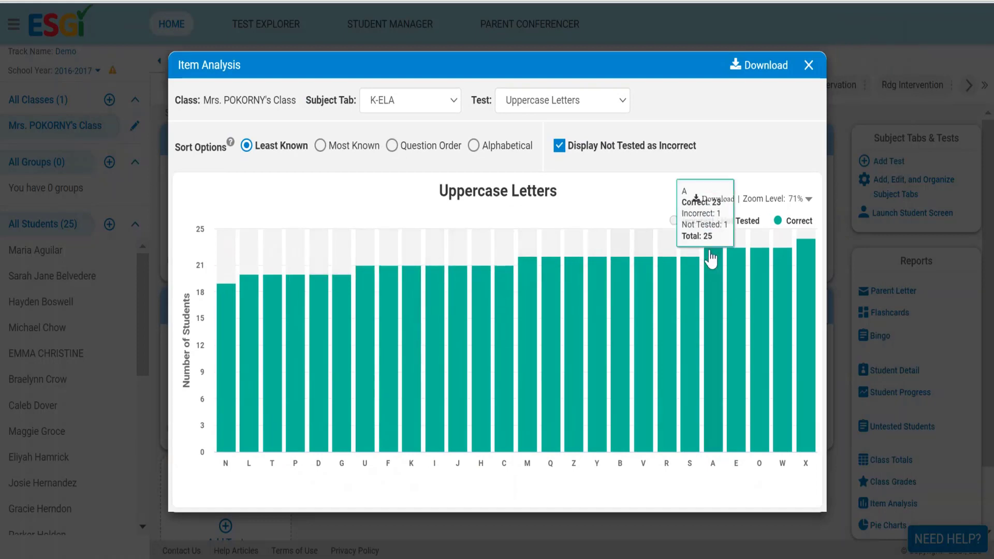
Look over the Download, Test and Subject Tab menus, then close Item Analysis.
{"action": "left_click", "coordinate": [776, 69]}
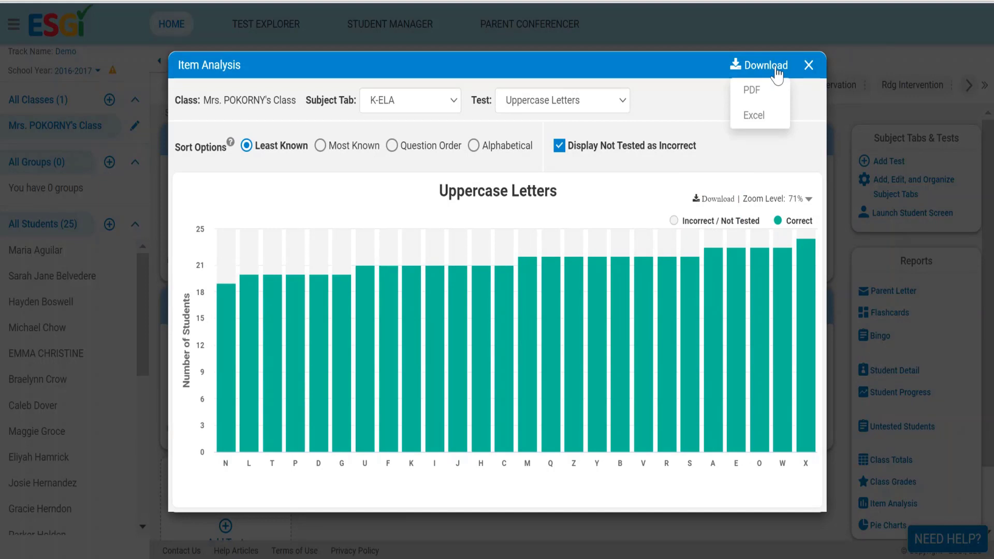
{"action": "left_click", "coordinate": [604, 107]}
{"action": "left_click", "coordinate": [426, 108]}
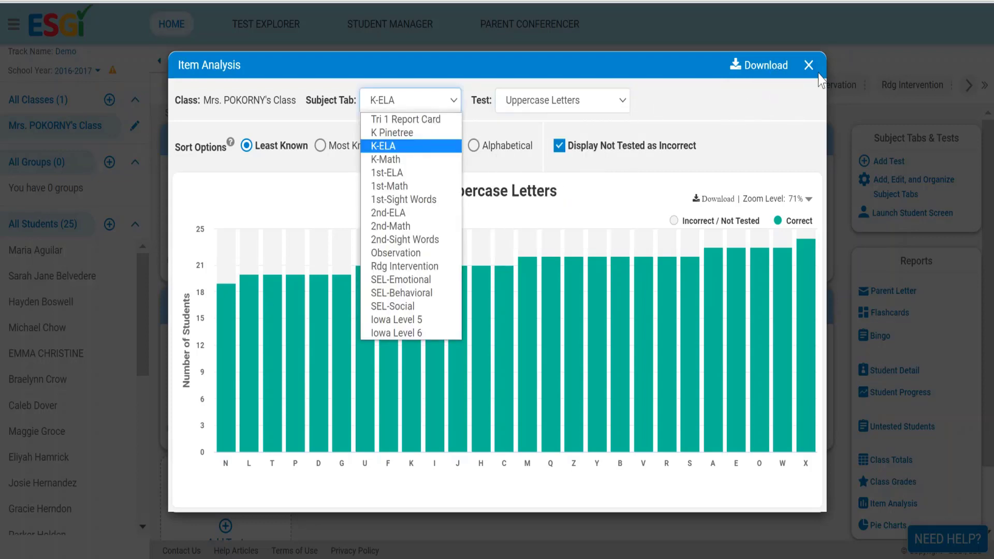
{"action": "left_click", "coordinate": [809, 64]}
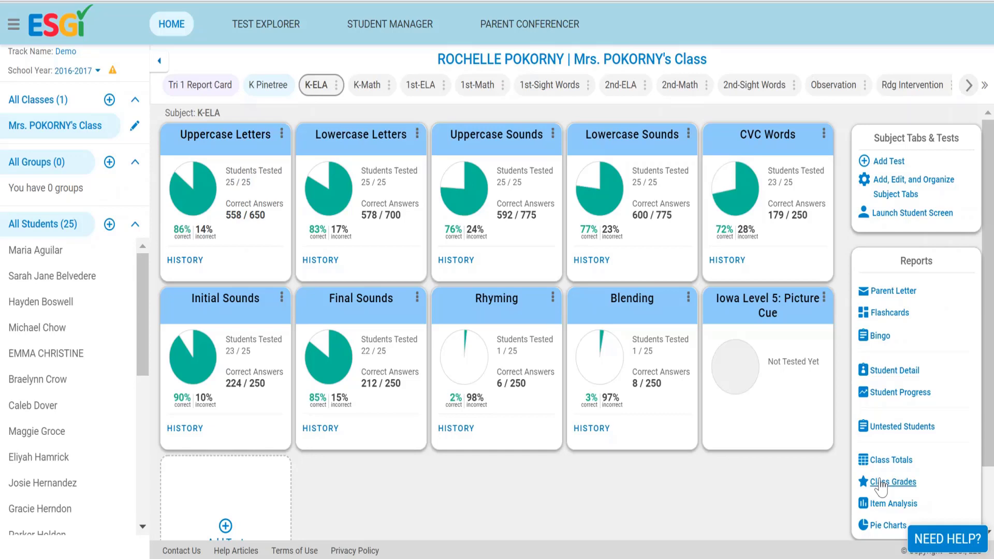
Pick one student in Pie Charts, download Pie_Charts_2021-5-27.pdf, and close the report.
{"action": "left_click", "coordinate": [886, 525]}
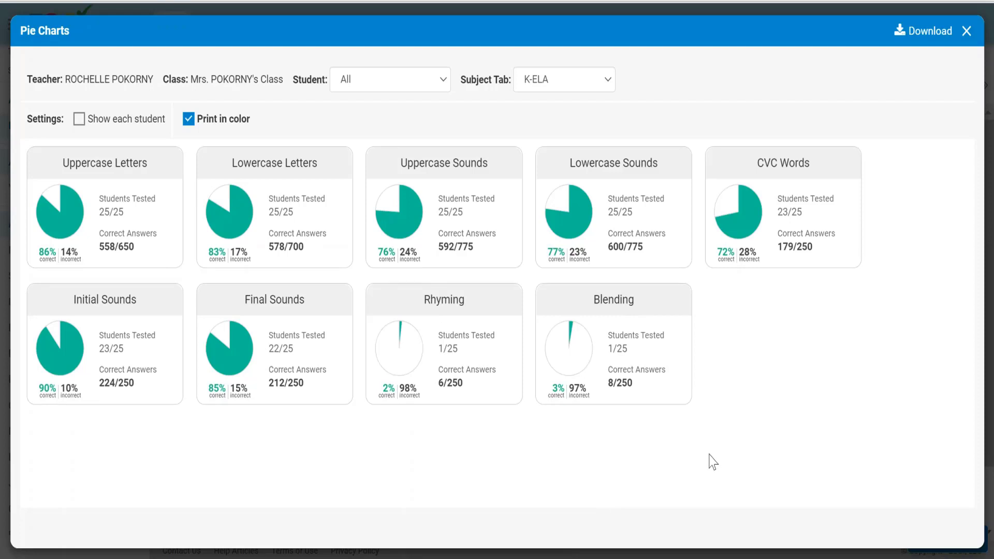
{"action": "left_click", "coordinate": [427, 81]}
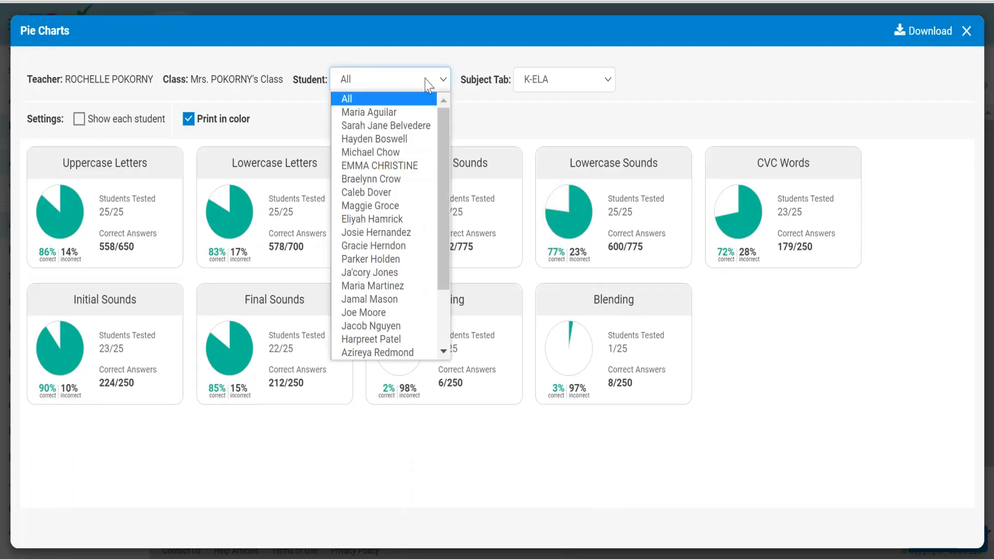
{"action": "left_click", "coordinate": [406, 163]}
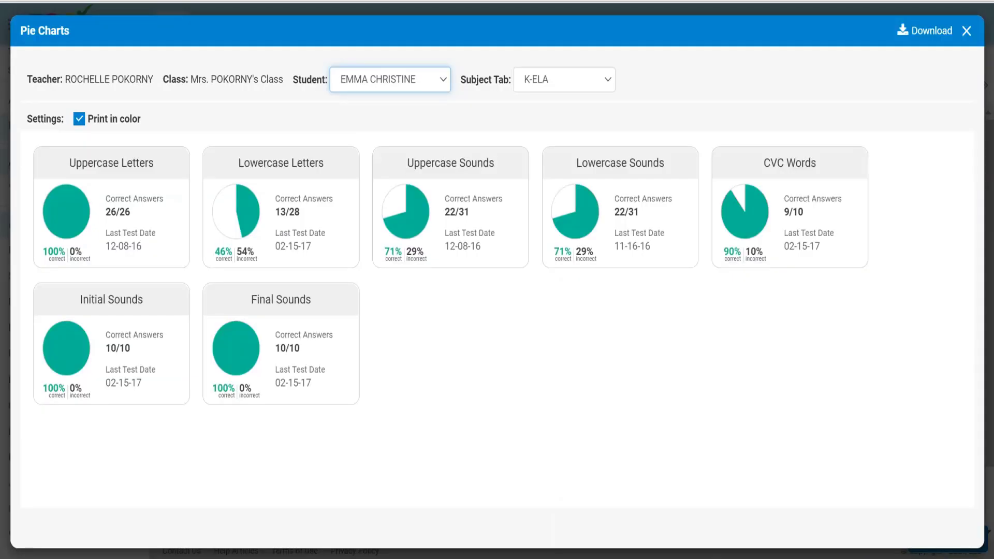
{"action": "left_click", "coordinate": [926, 34]}
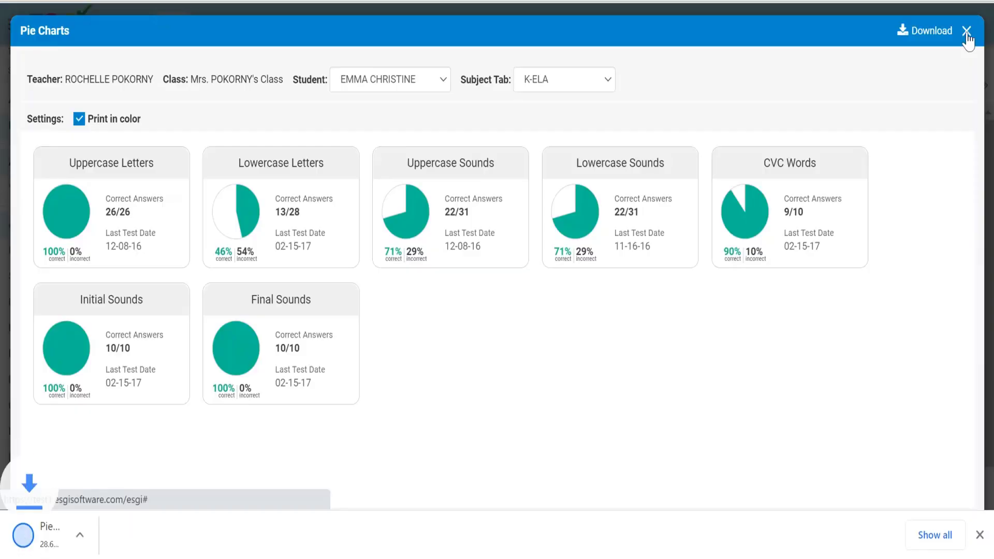
{"action": "left_click", "coordinate": [966, 30]}
{"action": "scroll", "coordinate": [952, 462], "scroll_direction": "down", "scroll_amount": 3}
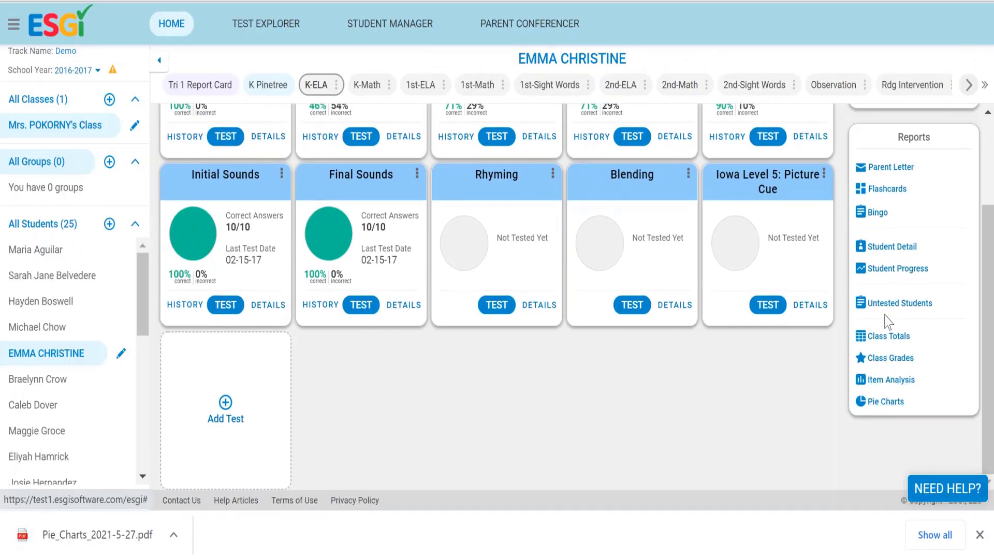
Switch to All Students and reopen Untested Students for the whole class.
{"action": "left_click", "coordinate": [885, 304]}
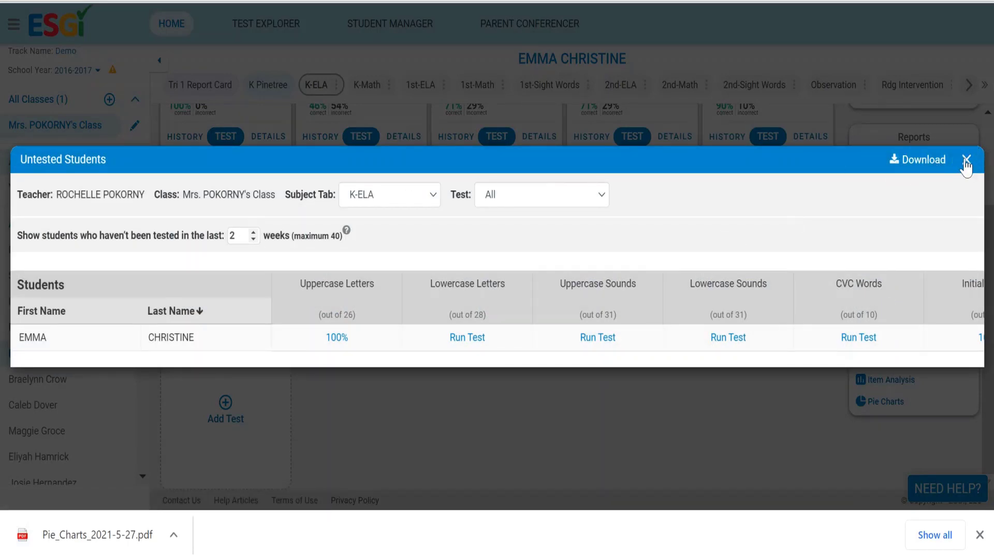
{"action": "scroll", "coordinate": [968, 158], "scroll_direction": "down", "scroll_amount": 1}
{"action": "left_click", "coordinate": [966, 100]}
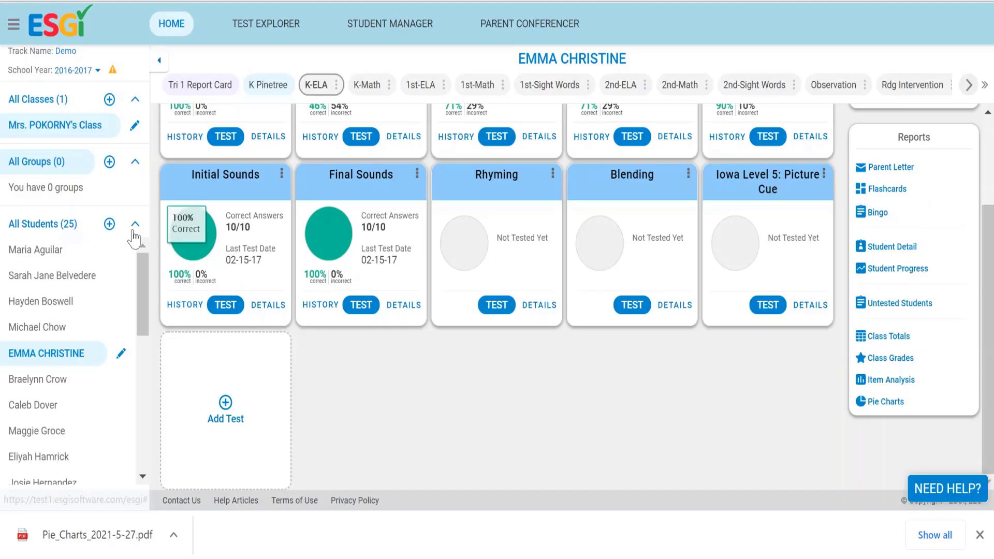
{"action": "left_click", "coordinate": [46, 225]}
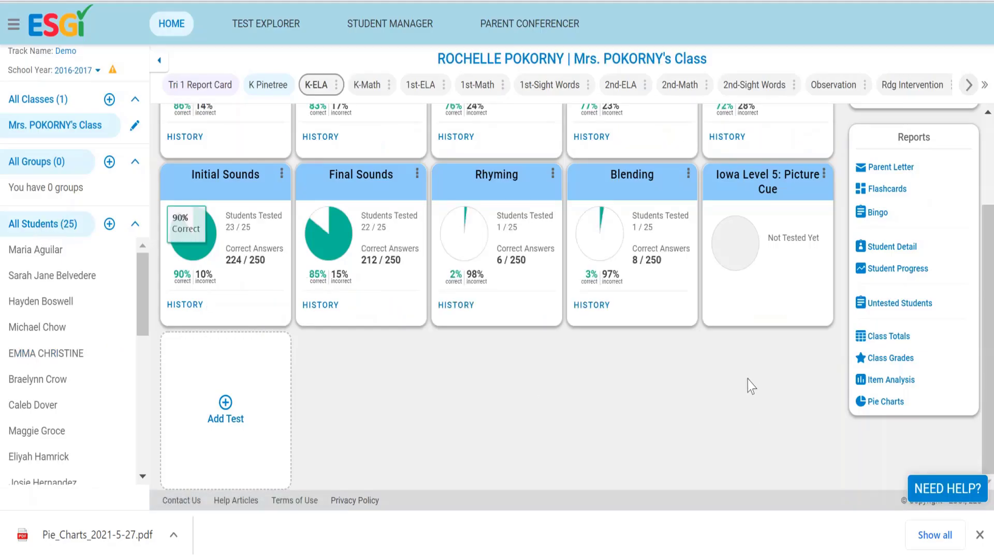
{"action": "left_click", "coordinate": [881, 303]}
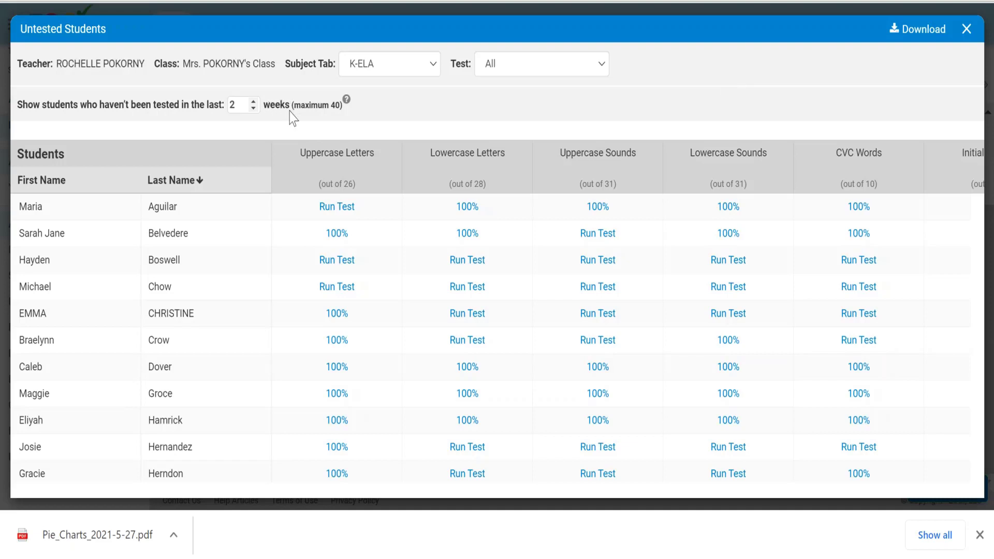
Set the untested window to 3 weeks and review students' last-tested dates.
{"action": "left_click_drag", "start_coordinate": [270, 103], "coordinate": [263, 103]}
{"action": "left_click", "coordinate": [253, 108]}
{"action": "left_click", "coordinate": [253, 101]}
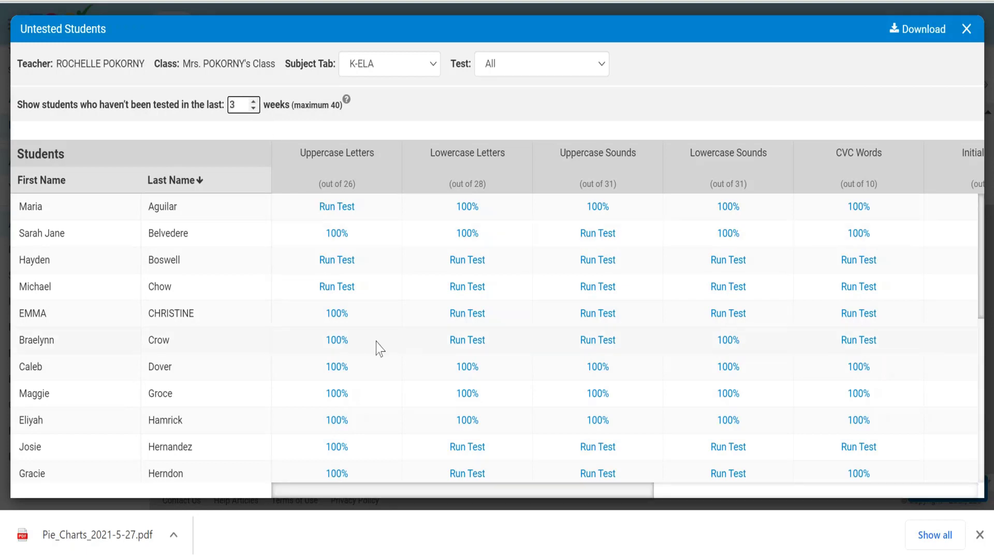
{"action": "mouse_move", "coordinate": [339, 326]}
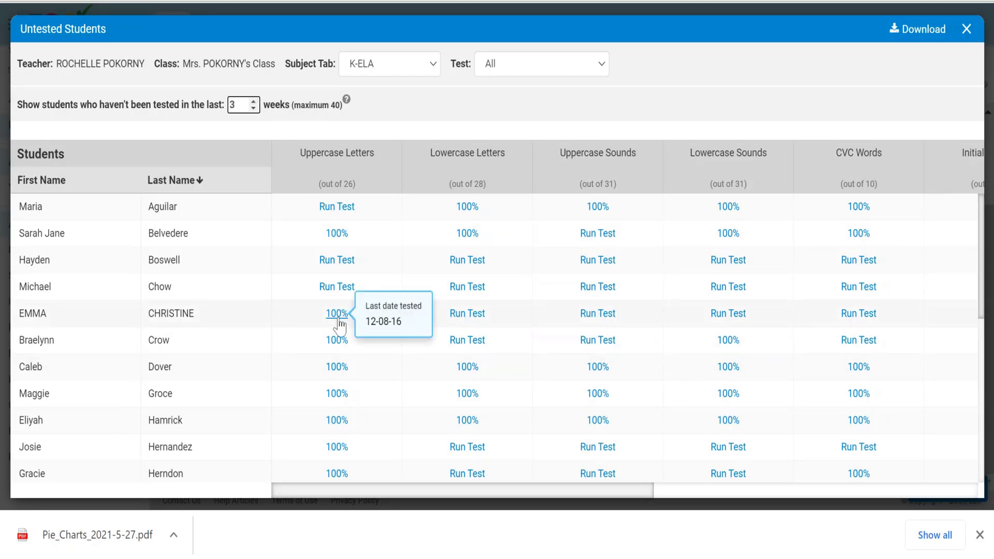
{"action": "mouse_move", "coordinate": [333, 293]}
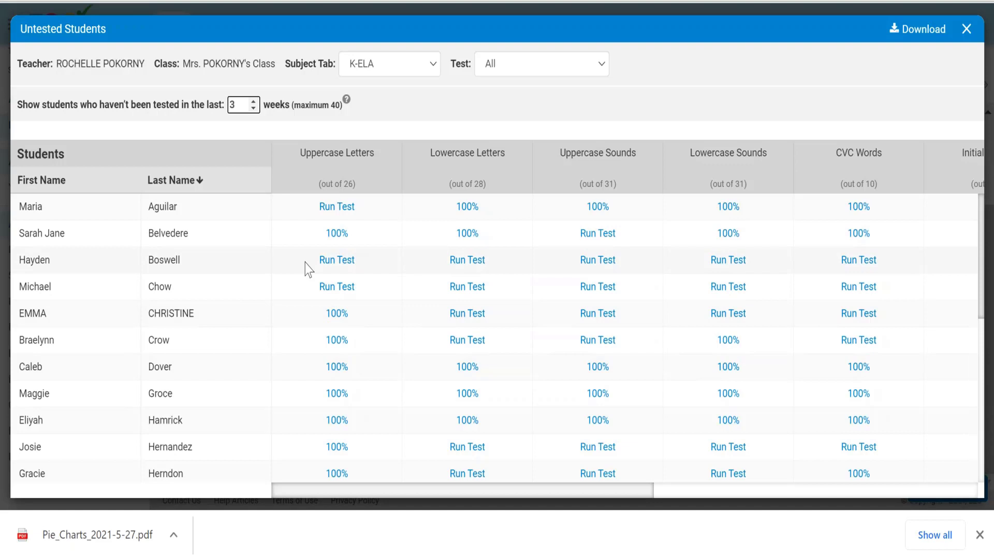
{"action": "mouse_move", "coordinate": [334, 266]}
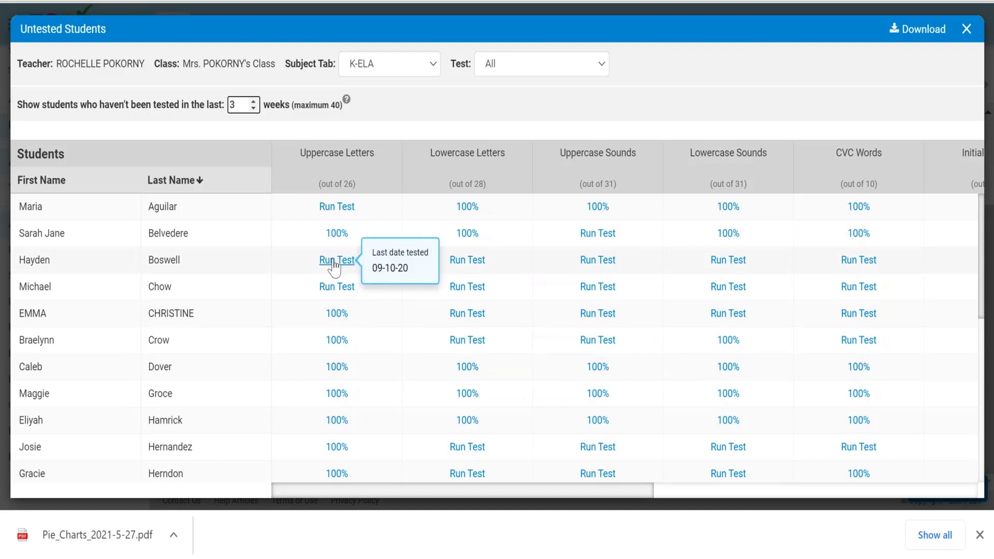
Retest all Uppercase Letters items for an untested student, save the 1/26 result, and close Untested Students.
{"action": "left_click", "coordinate": [337, 262]}
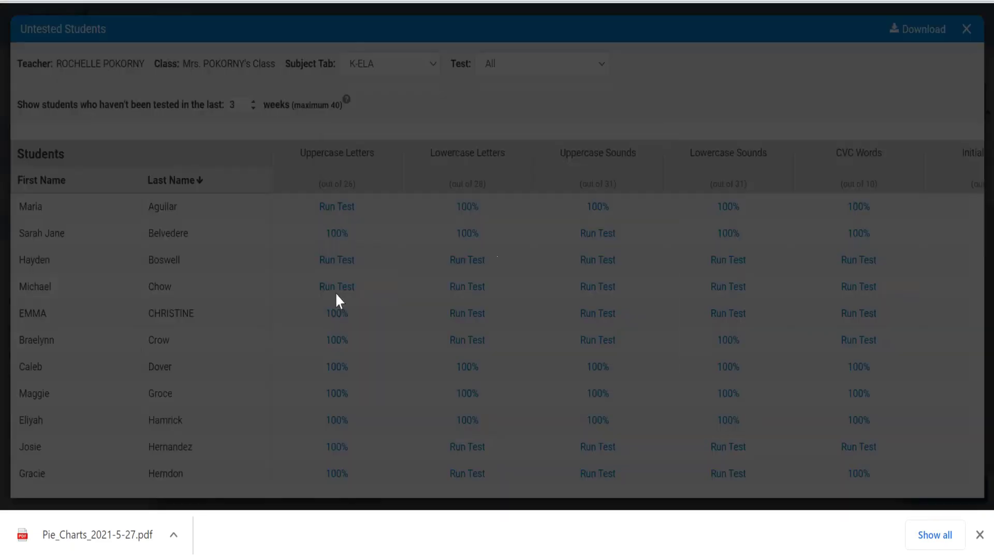
{"action": "left_click", "coordinate": [582, 279]}
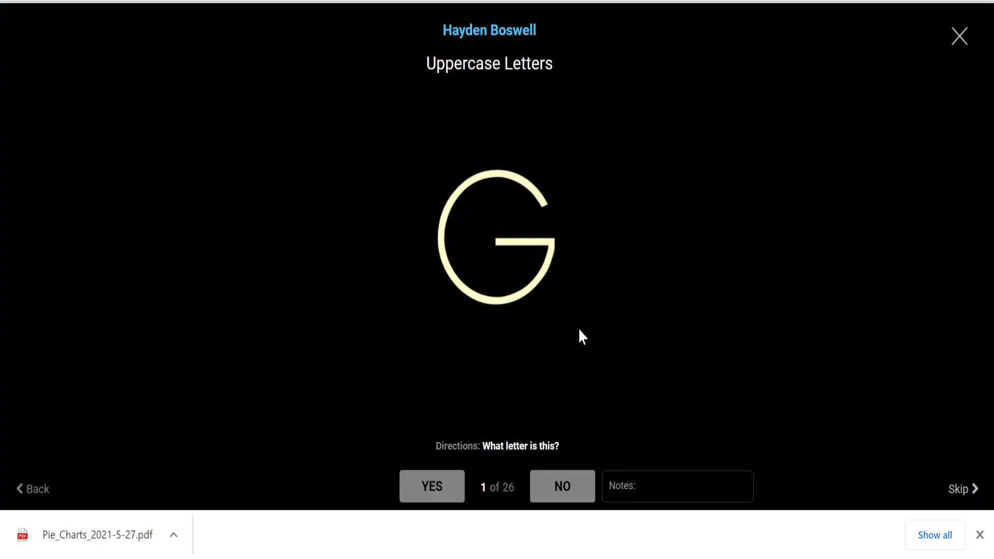
{"action": "left_click", "coordinate": [557, 500]}
{"action": "left_click", "coordinate": [444, 498]}
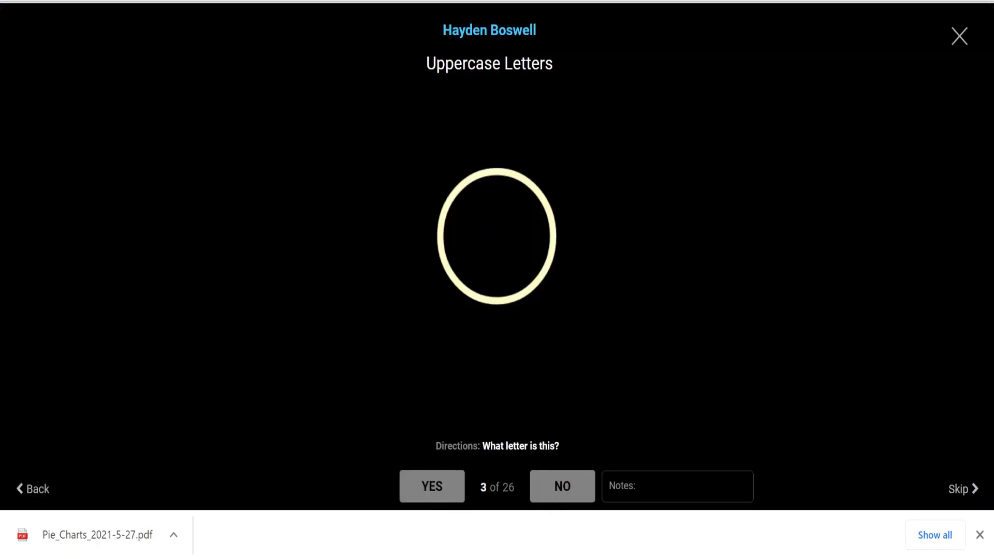
{"action": "left_click", "coordinate": [960, 36]}
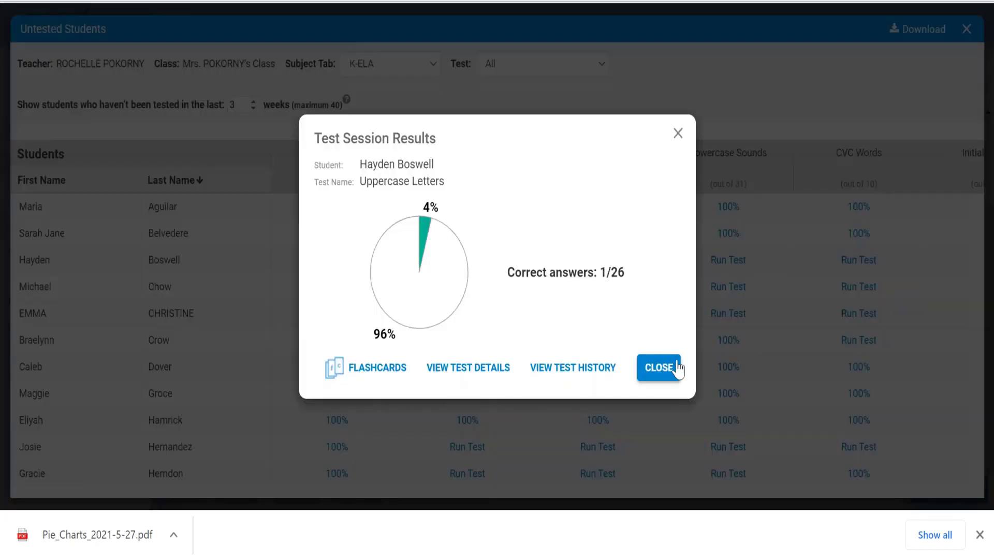
{"action": "left_click", "coordinate": [659, 368]}
{"action": "left_click", "coordinate": [965, 28]}
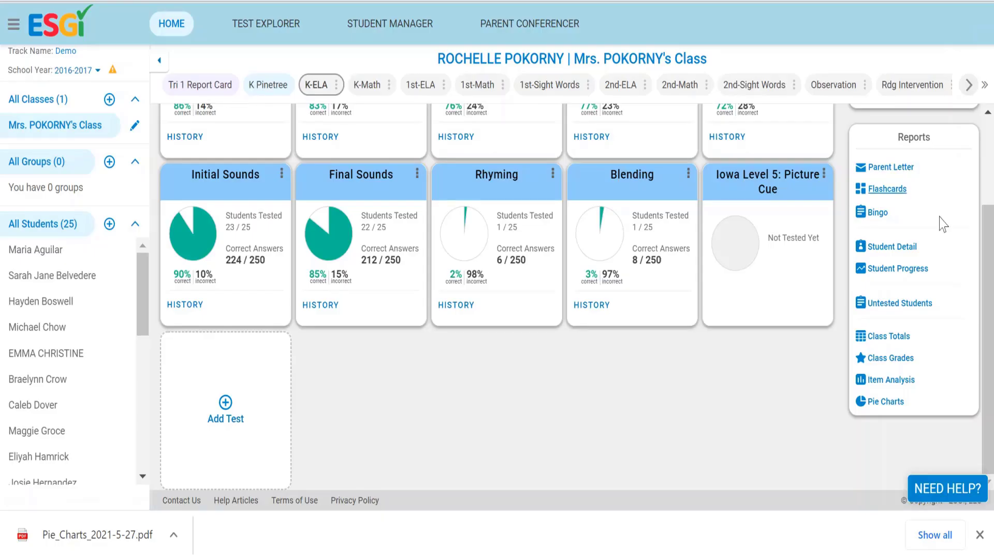